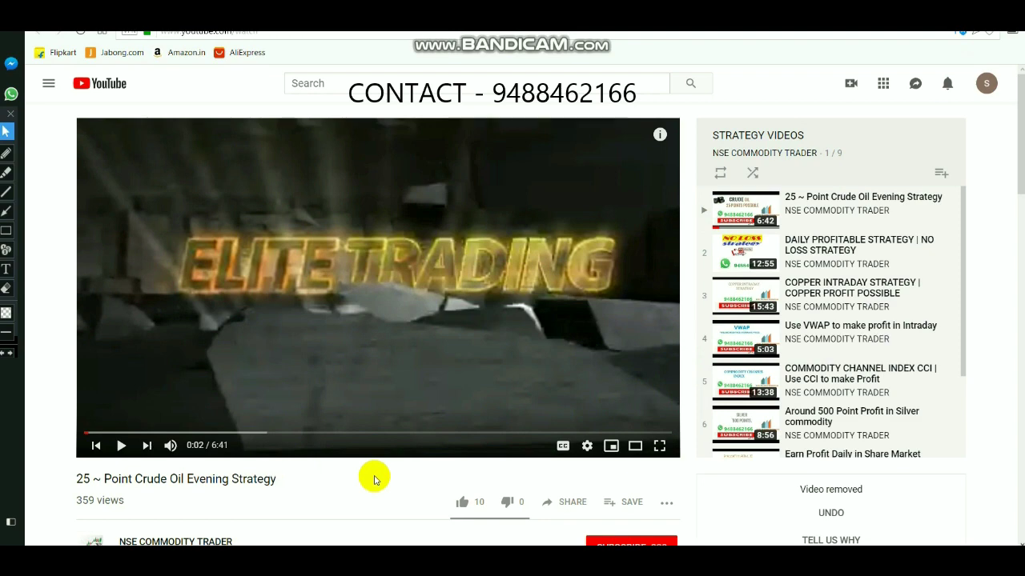
- Subscribe to NSE COMMODITY TRADER and change its new-video notification setting
{"action": "scroll", "coordinate": [374, 480], "scroll_direction": "down", "scroll_amount": 2}
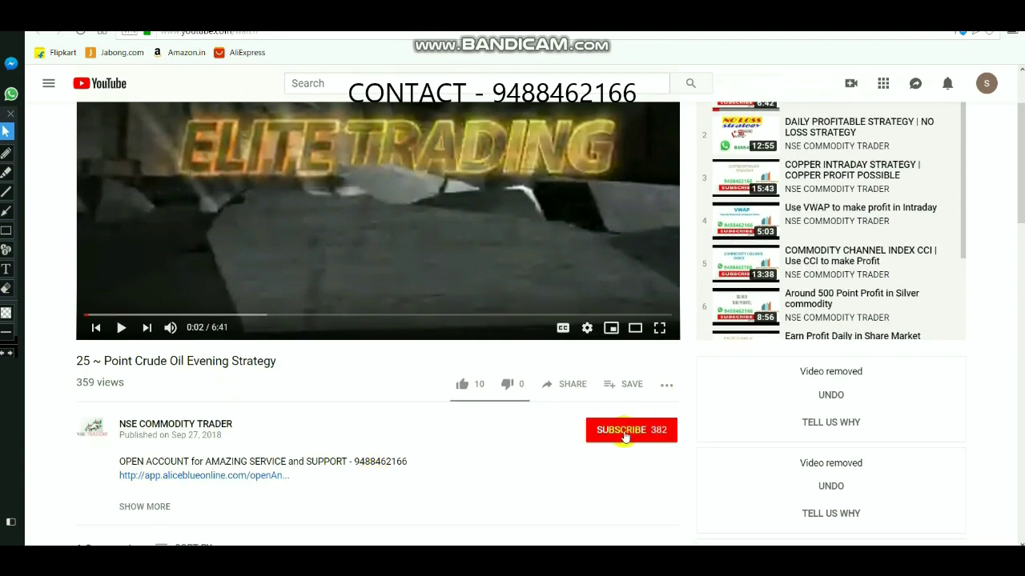
{"action": "left_click", "coordinate": [649, 431]}
{"action": "left_click", "coordinate": [668, 434]}
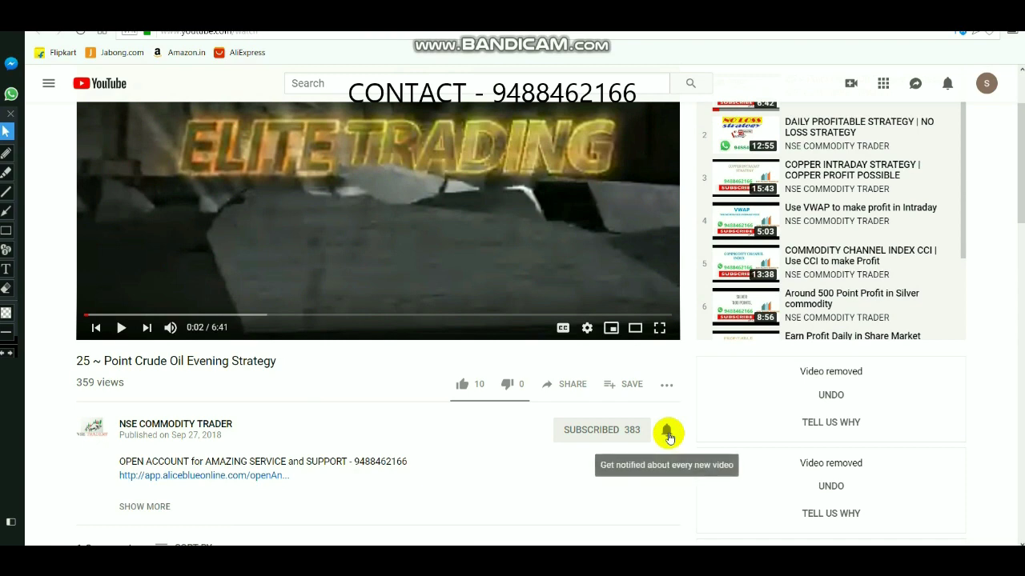
- Expand the video's full description and briefly select text in it
{"action": "scroll", "coordinate": [441, 457], "scroll_direction": "down", "scroll_amount": 2}
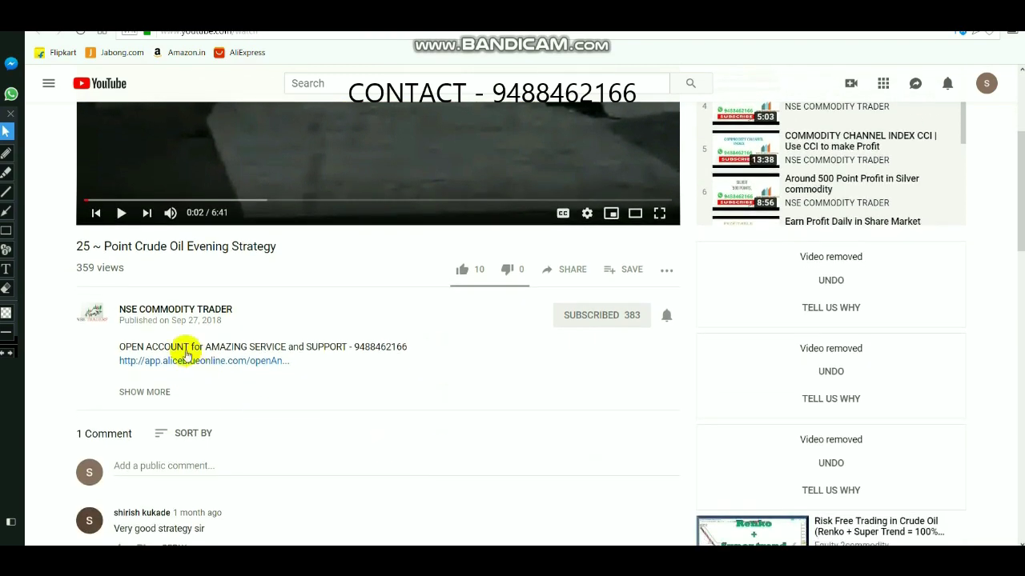
{"action": "left_click", "coordinate": [133, 391]}
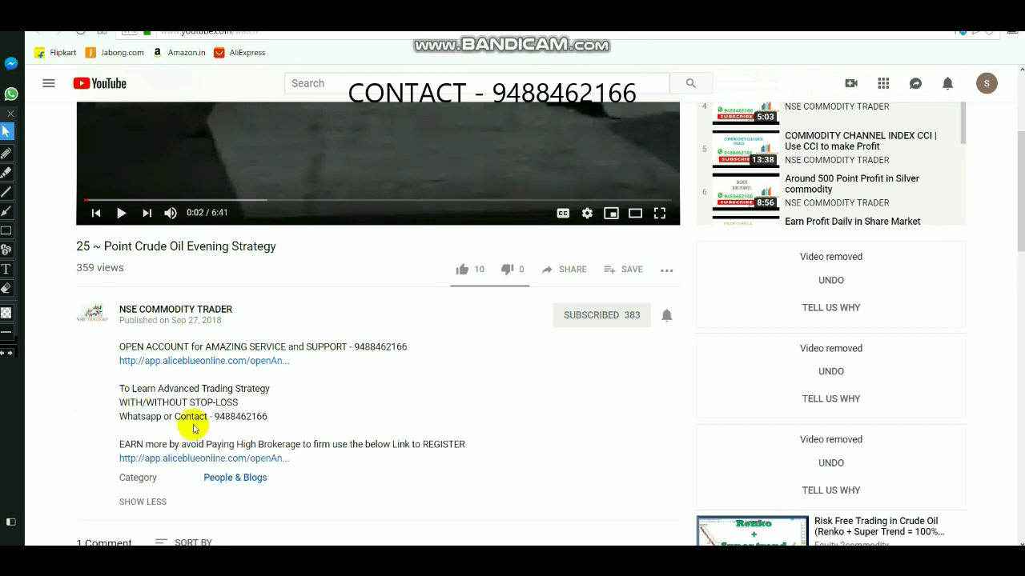
{"action": "left_click_drag", "start_coordinate": [214, 418], "coordinate": [250, 417]}
{"action": "left_click", "coordinate": [309, 426]}
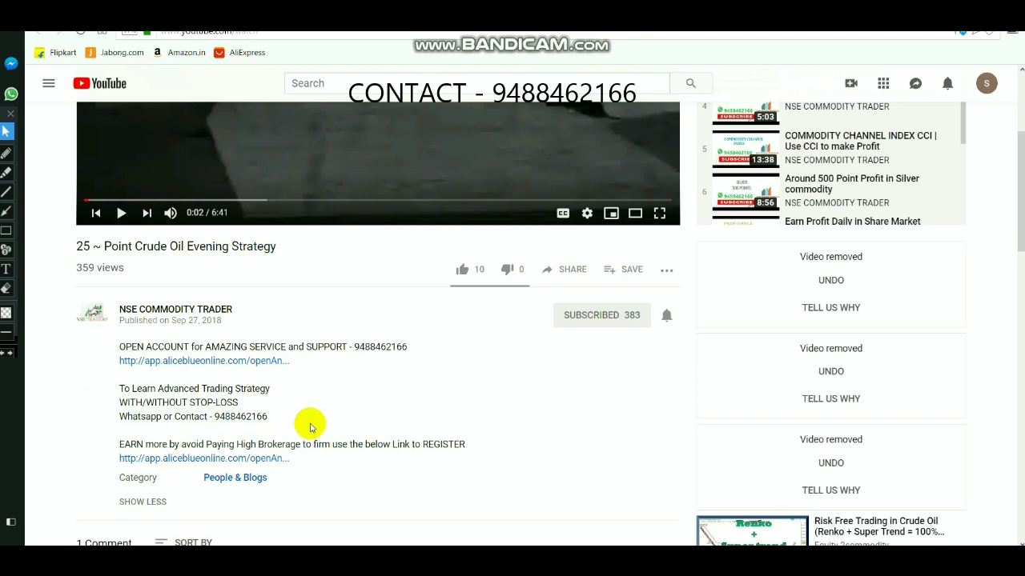
- Visit the account-opening link, return to the video, then open the NSE COMMODITY TRADER channel page
{"action": "left_click", "coordinate": [270, 361]}
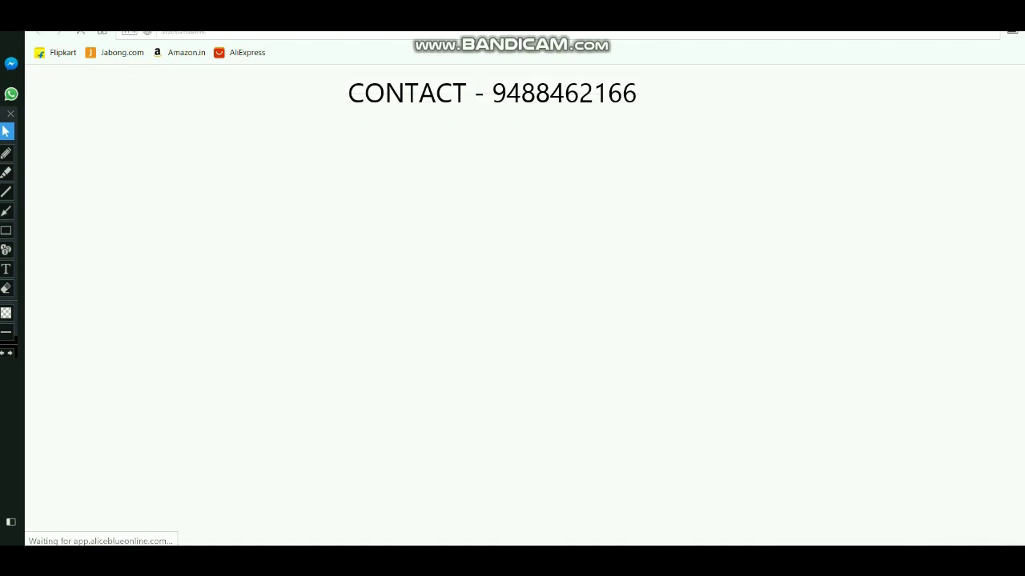
{"action": "key", "text": "alt+Left"}
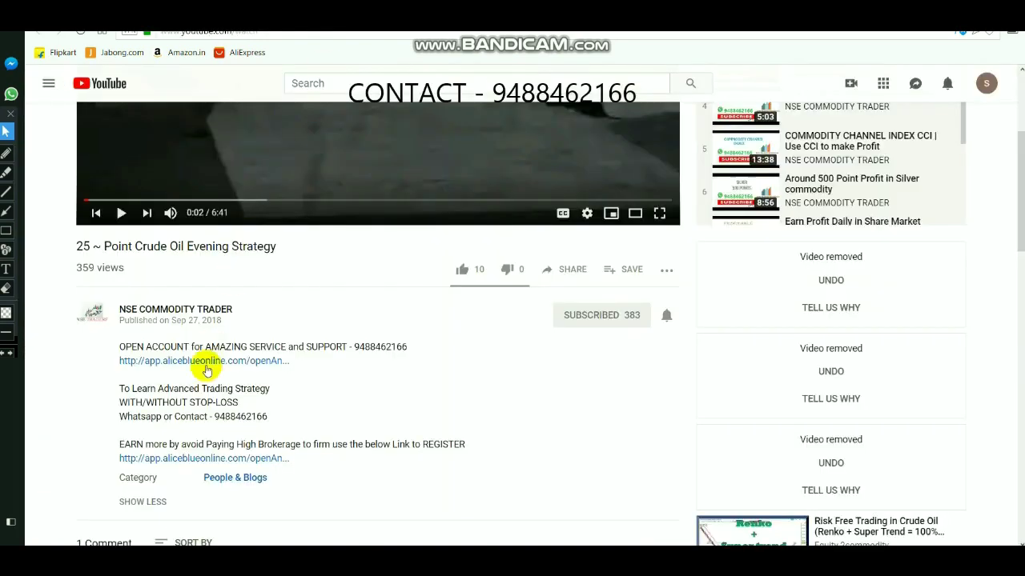
{"action": "left_click", "coordinate": [195, 310]}
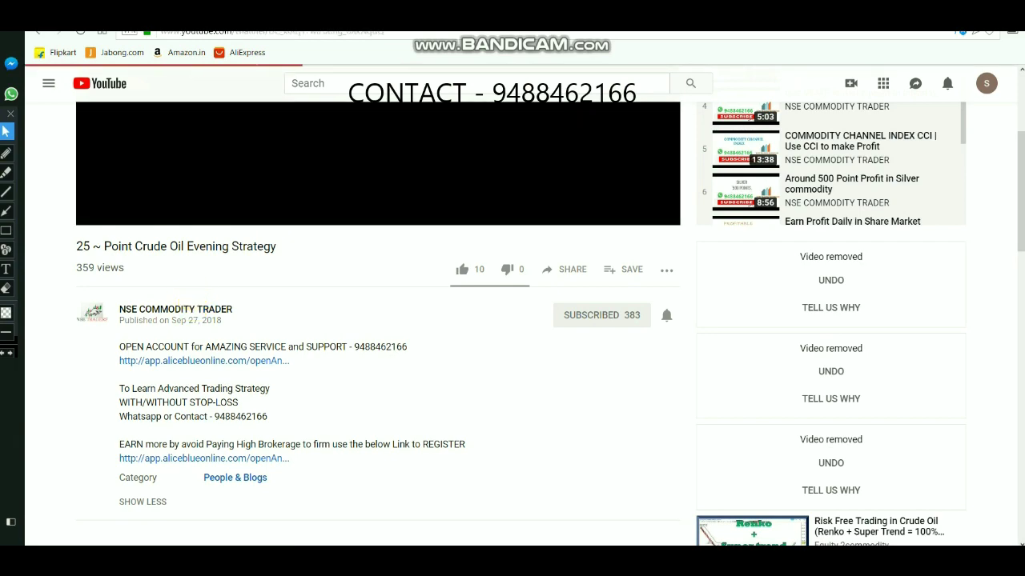
{"action": "scroll", "coordinate": [240, 419], "scroll_direction": "down", "scroll_amount": 4}
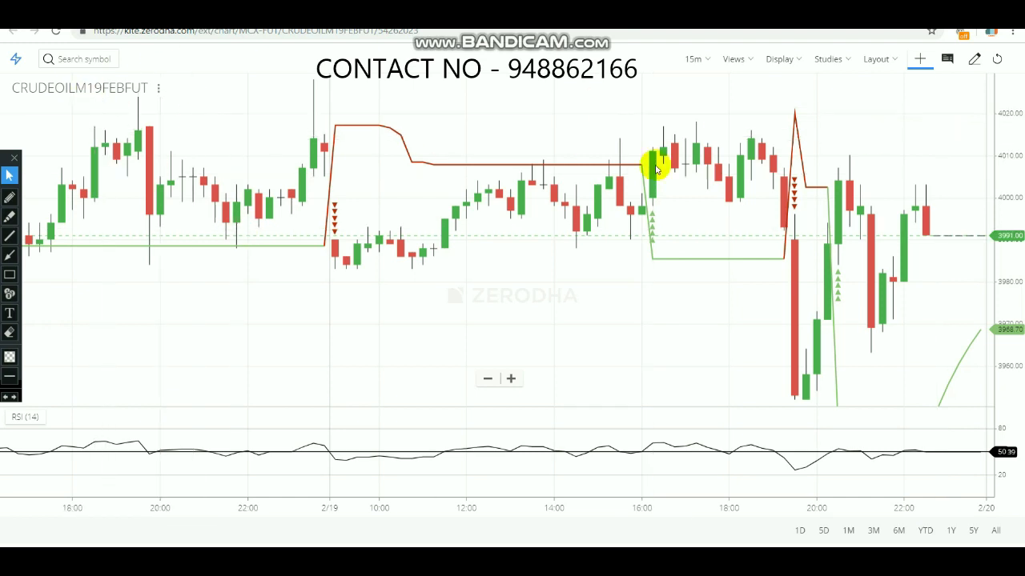
- Add the Supertrend study with period 7 and multiplier 3 to the crude oil chart
{"action": "left_click", "coordinate": [839, 62]}
{"action": "left_click", "coordinate": [856, 108]}
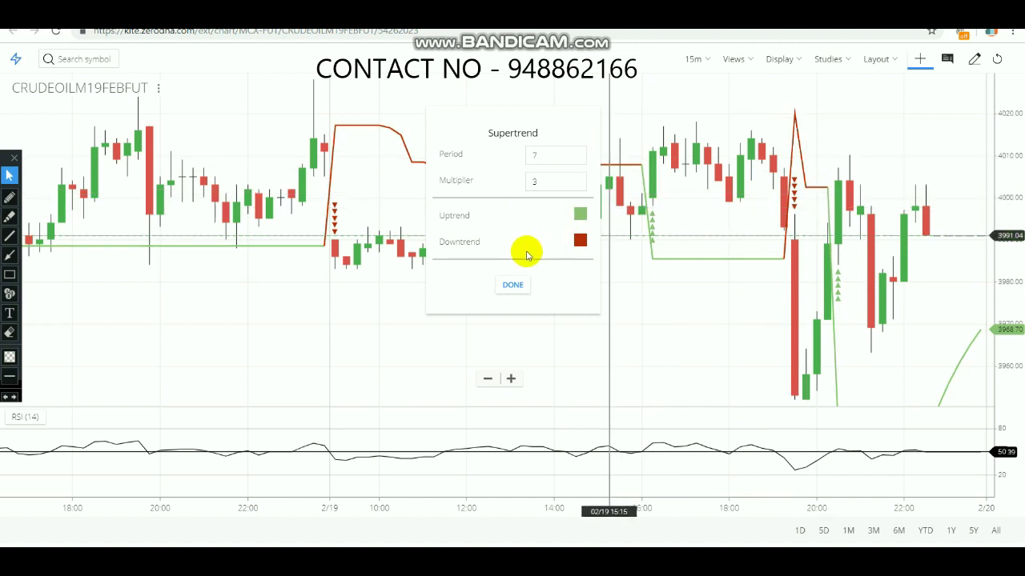
{"action": "left_click", "coordinate": [516, 285]}
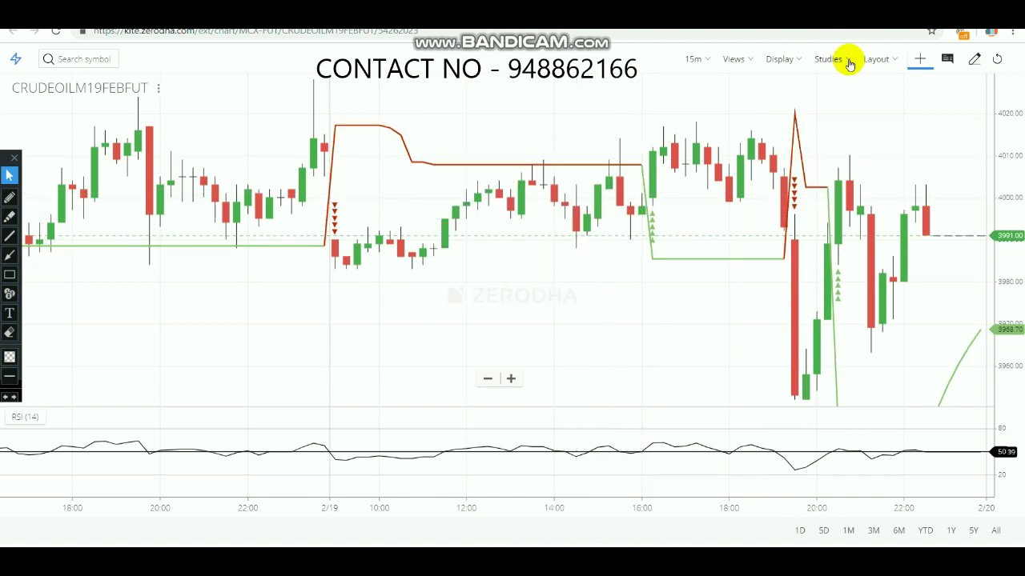
{"action": "left_click", "coordinate": [849, 61]}
- Add RSI with period 14, overbought 80 and oversold 20 below the chart
{"action": "left_click", "coordinate": [860, 130]}
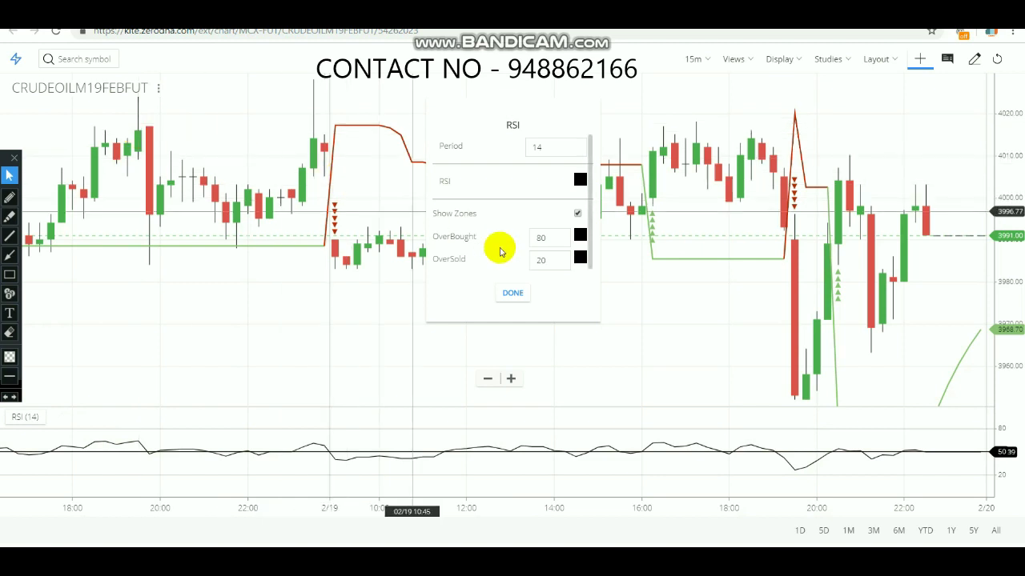
{"action": "left_click", "coordinate": [519, 292]}
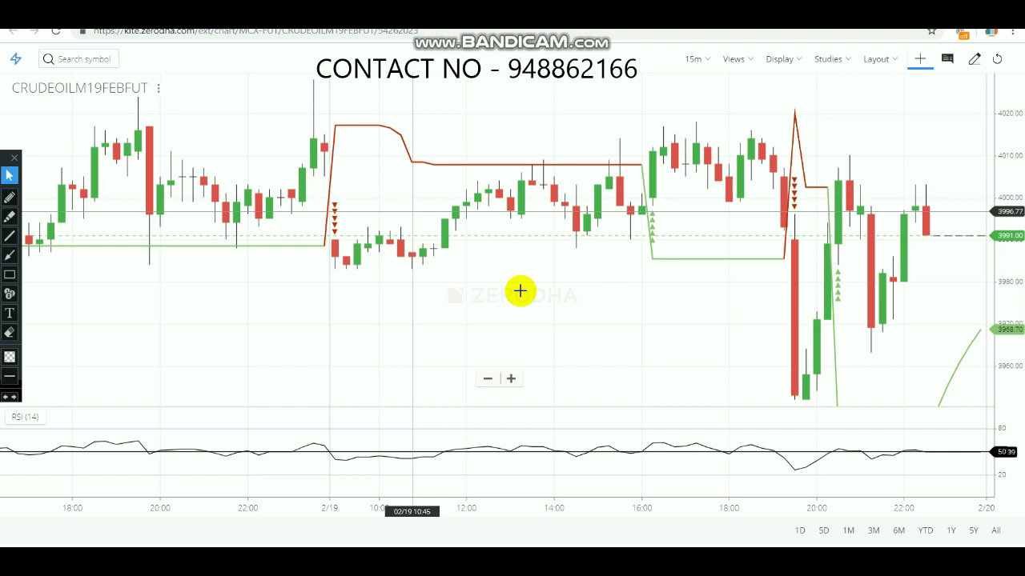
- Zoom the chart out and pan back to show candles from 2/14 to 2/18
{"action": "scroll", "coordinate": [511, 286], "scroll_direction": "down", "scroll_amount": 2}
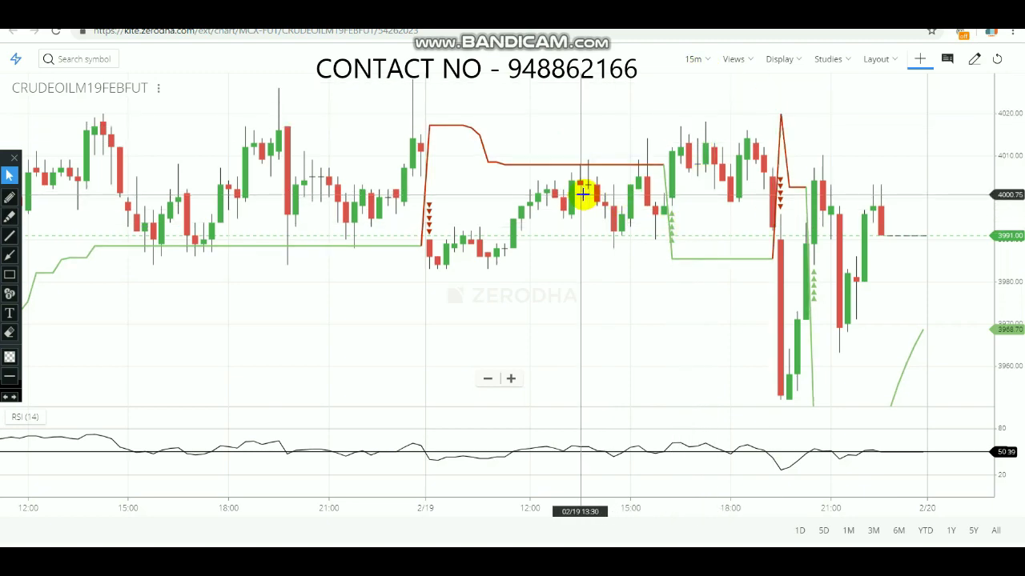
{"action": "left_click_drag", "start_coordinate": [585, 199], "coordinate": [960, 194]}
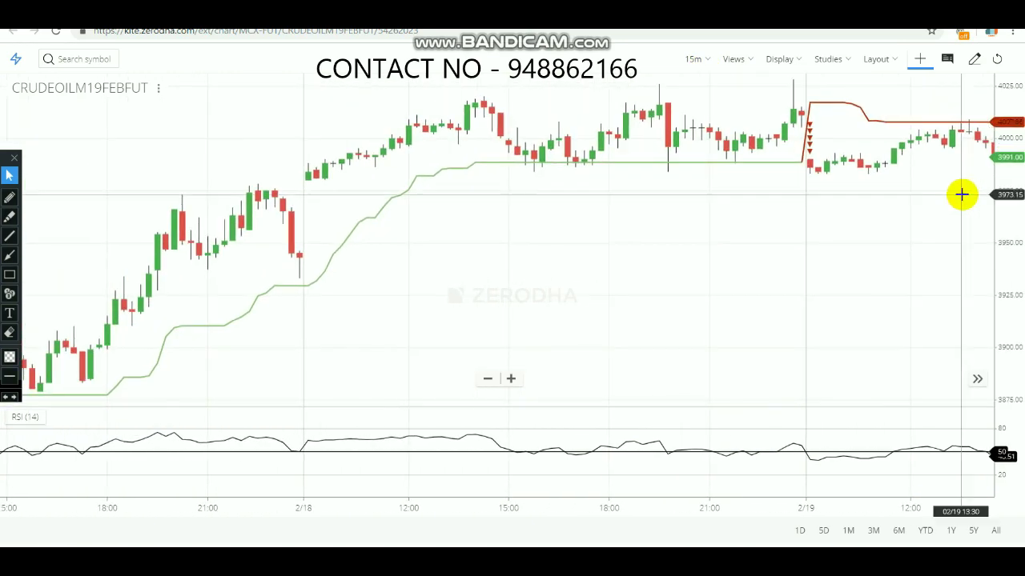
{"action": "left_click_drag", "start_coordinate": [492, 184], "coordinate": [825, 206]}
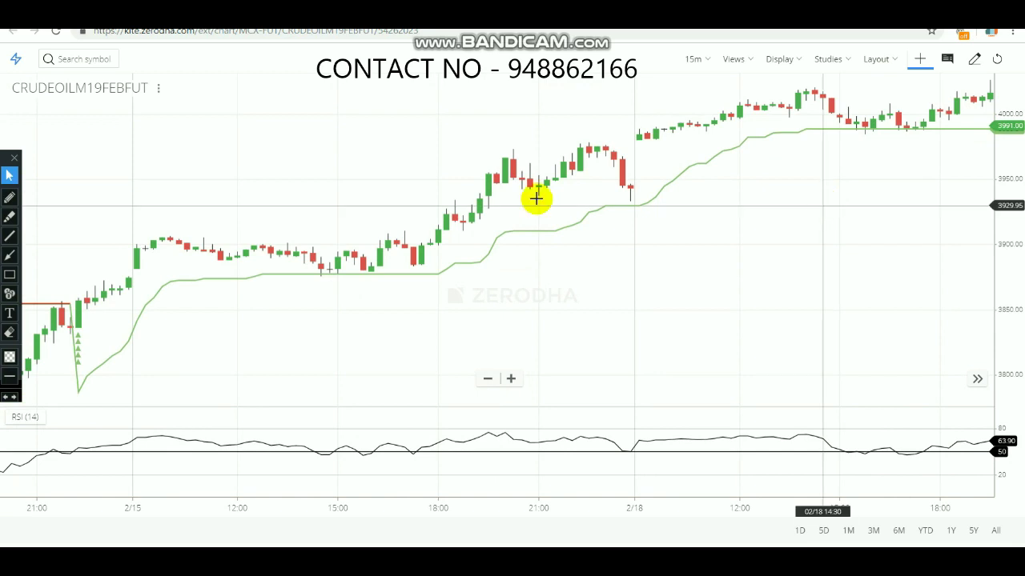
{"action": "left_click_drag", "start_coordinate": [185, 243], "coordinate": [489, 251]}
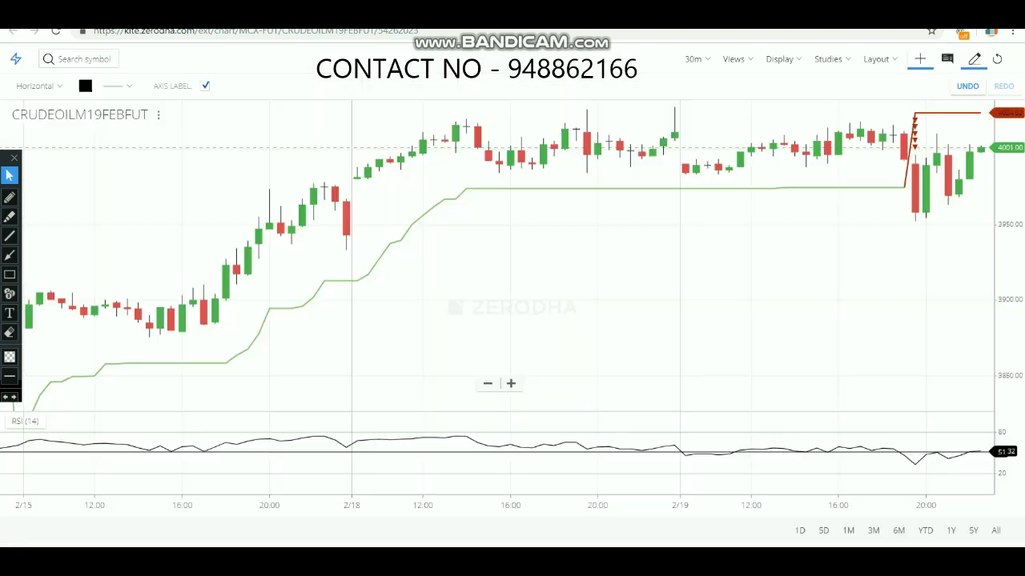
- Switch to 30-minute candles, pan to mid-February, and place a red horizontal line in the RSI pane
{"action": "left_click", "coordinate": [401, 222]}
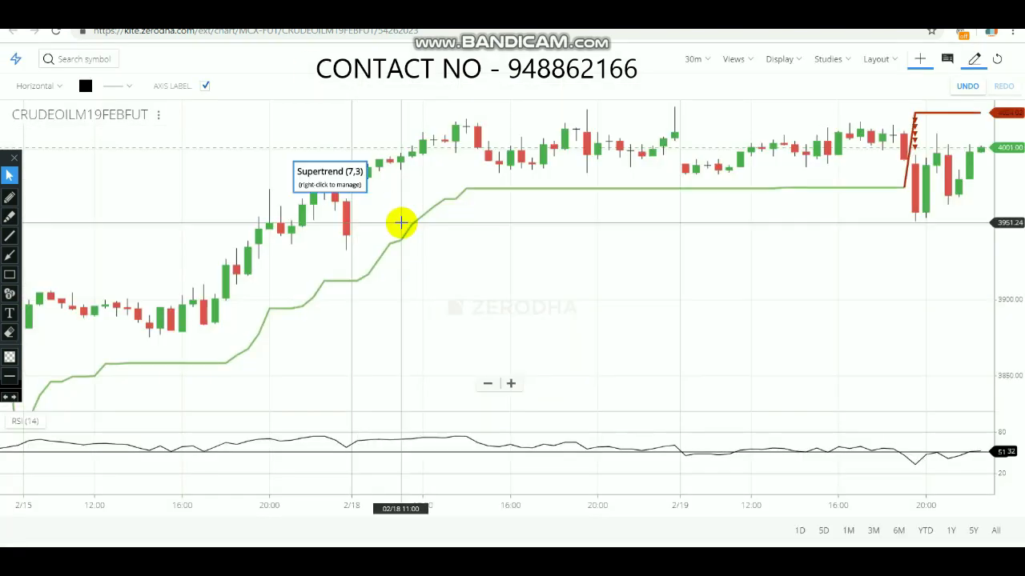
{"action": "left_click_drag", "start_coordinate": [400, 223], "coordinate": [656, 265]}
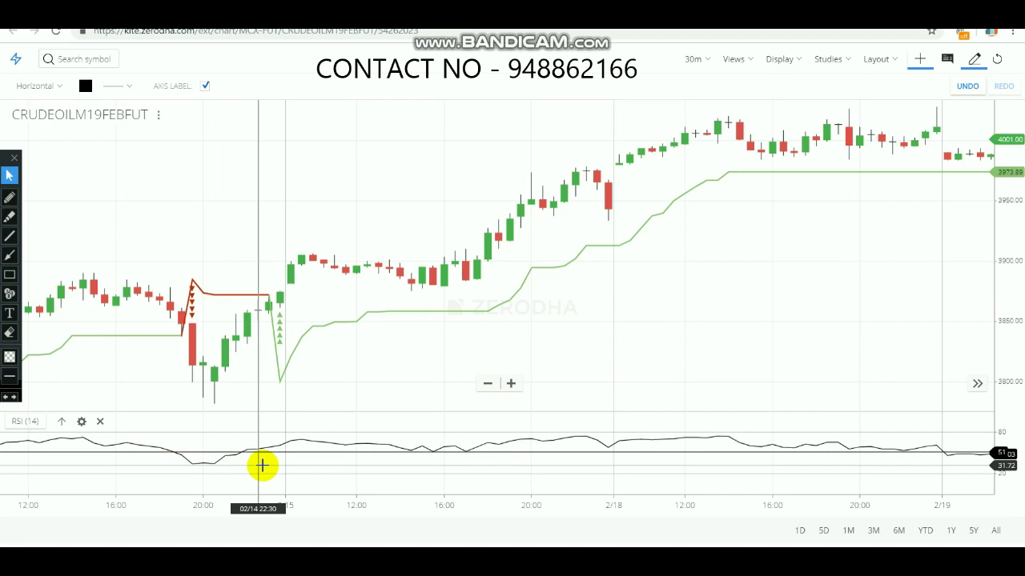
{"action": "left_click", "coordinate": [274, 458]}
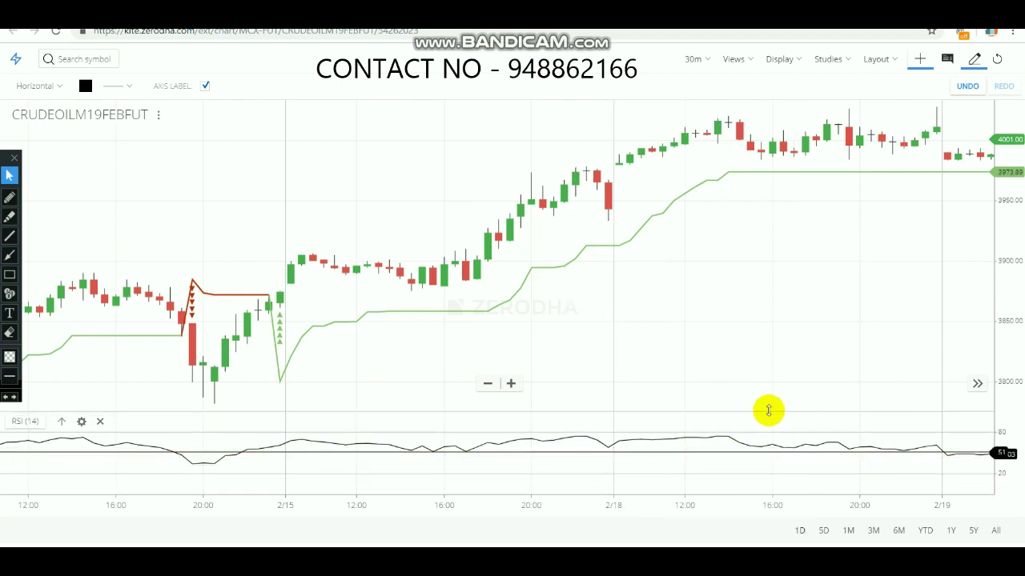
- Delete the stray RSI line and place a new horizontal line settled at the 50 level
{"action": "right_click", "coordinate": [740, 452]}
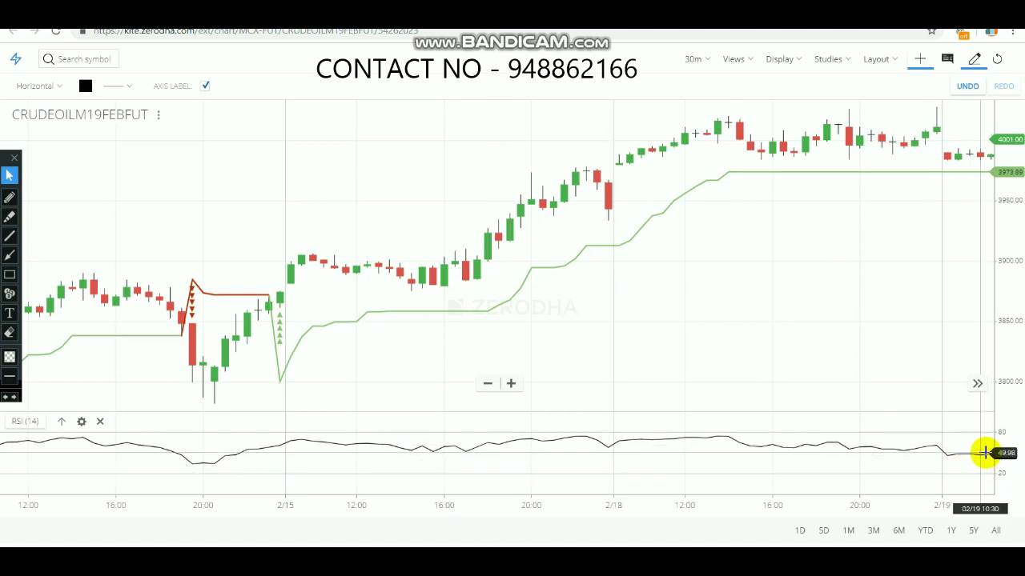
{"action": "left_click", "coordinate": [979, 452]}
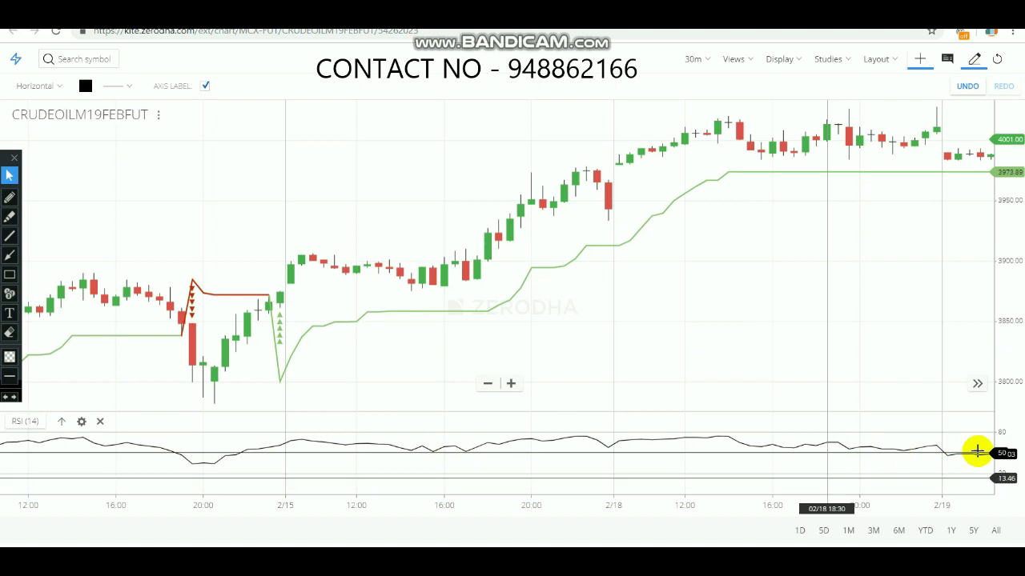
{"action": "left_click_drag", "start_coordinate": [46, 451], "coordinate": [620, 458]}
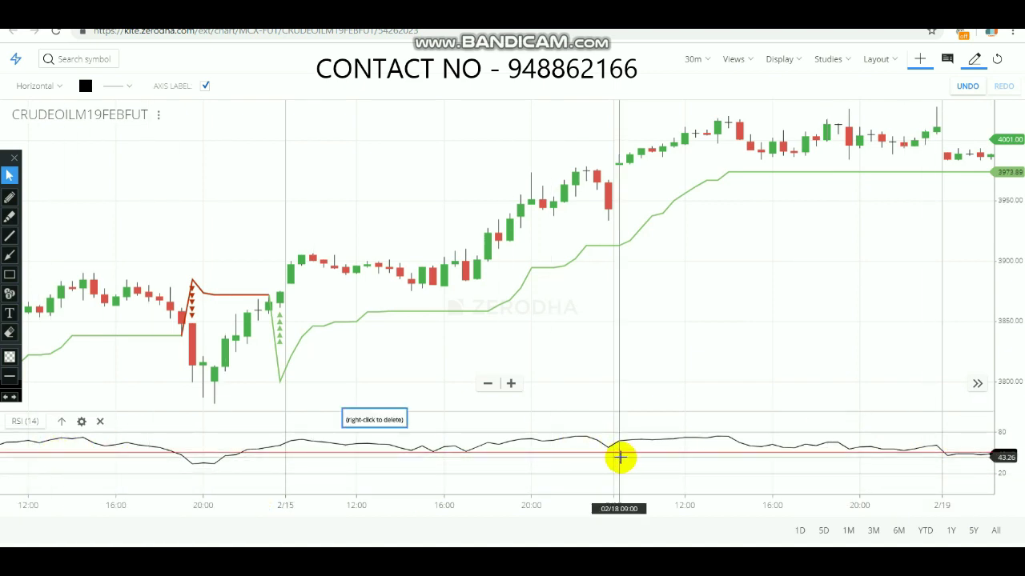
{"action": "left_click_drag", "start_coordinate": [108, 446], "coordinate": [125, 444]}
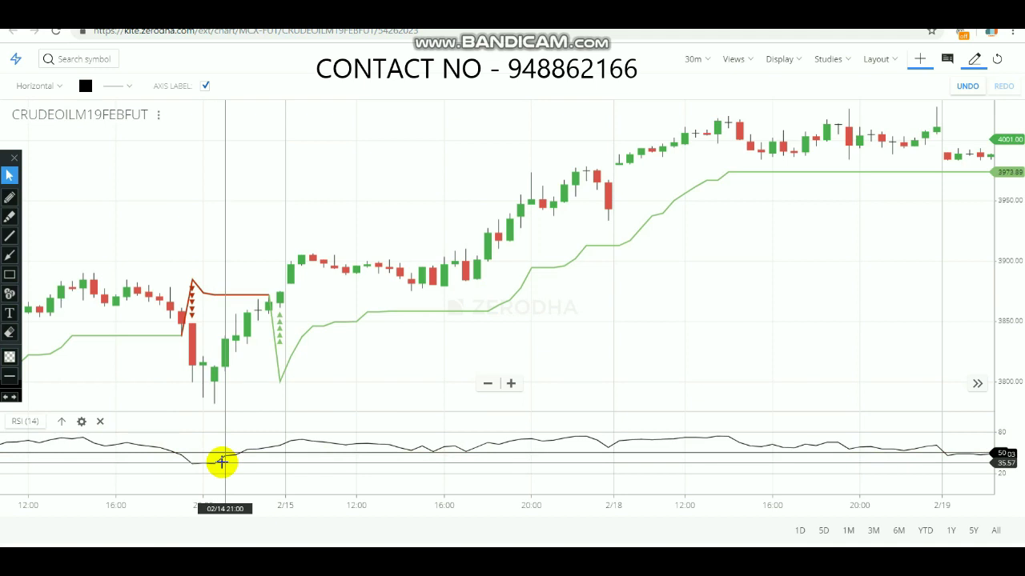
{"action": "left_click_drag", "start_coordinate": [229, 457], "coordinate": [251, 478]}
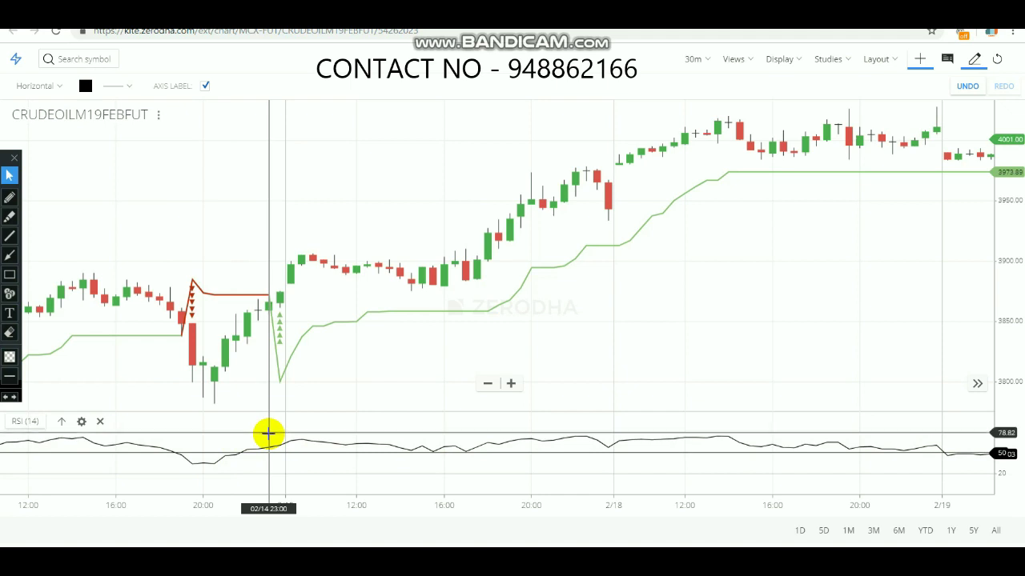
{"action": "left_click", "coordinate": [258, 451]}
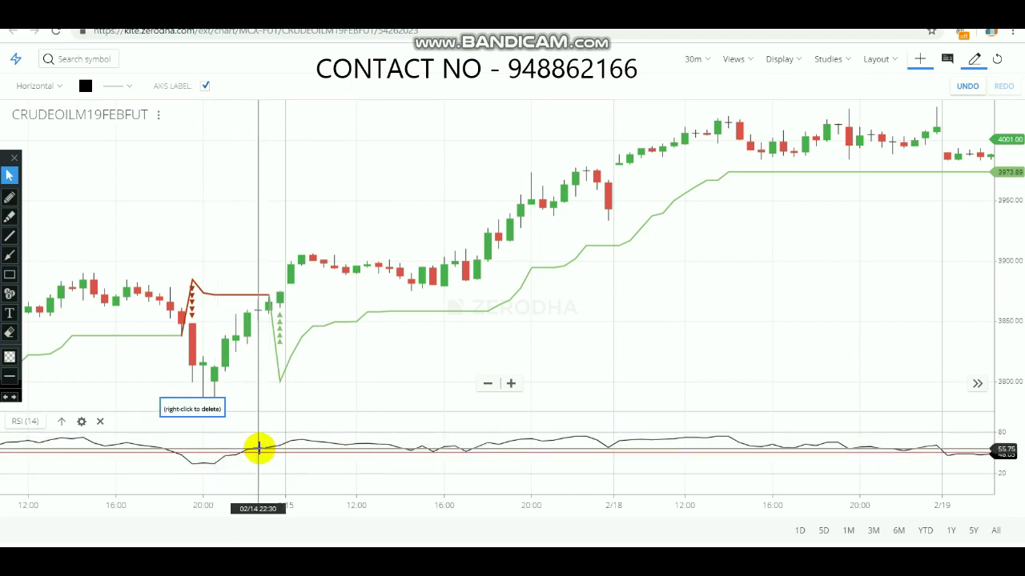
{"action": "left_click_drag", "start_coordinate": [259, 450], "coordinate": [258, 448]}
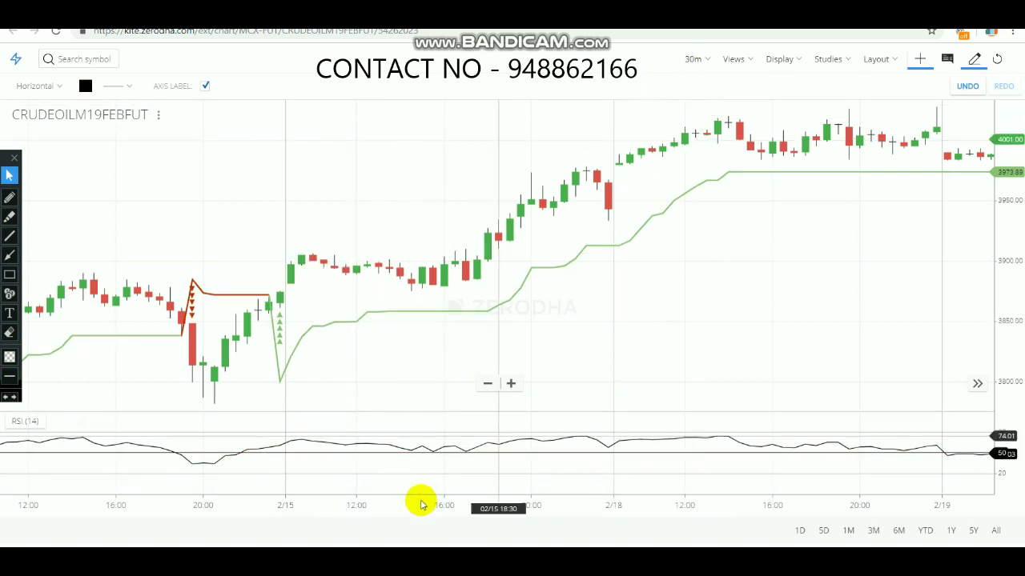
{"action": "left_click", "coordinate": [405, 472]}
{"action": "left_click_drag", "start_coordinate": [497, 469], "coordinate": [481, 453]}
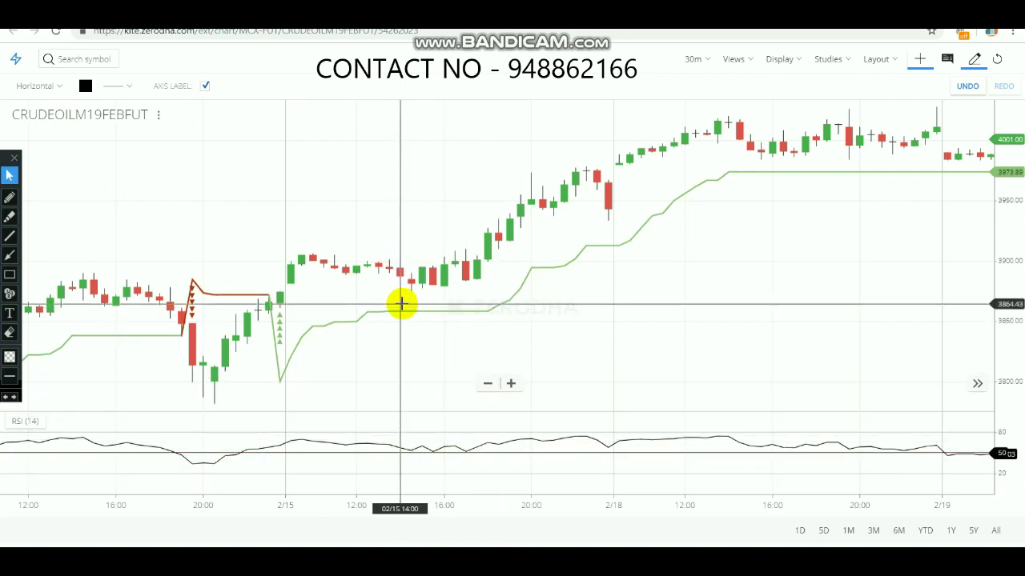
{"action": "type", "text": "15"}
{"action": "key", "text": "Return"}
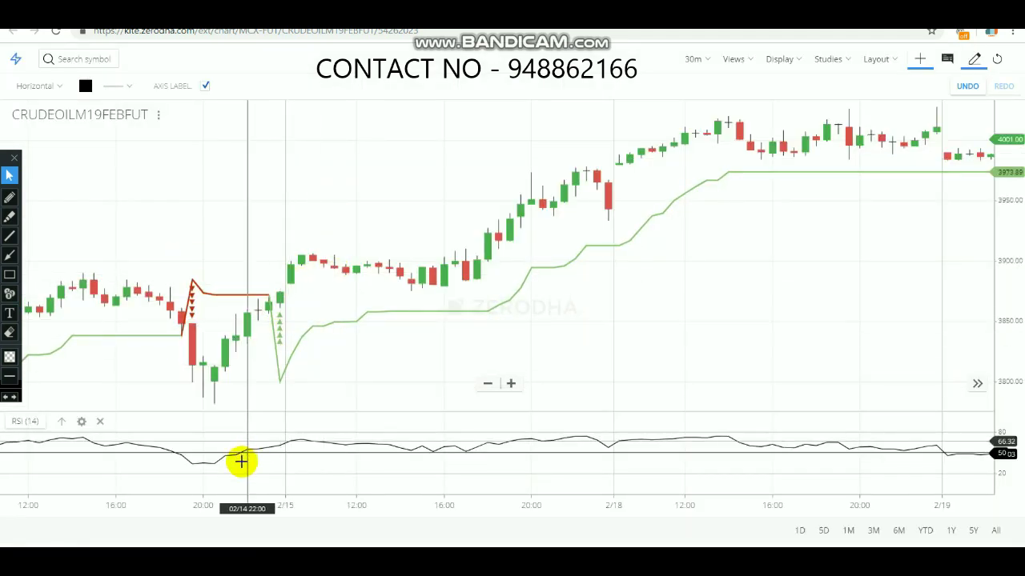
{"action": "left_click", "coordinate": [235, 455]}
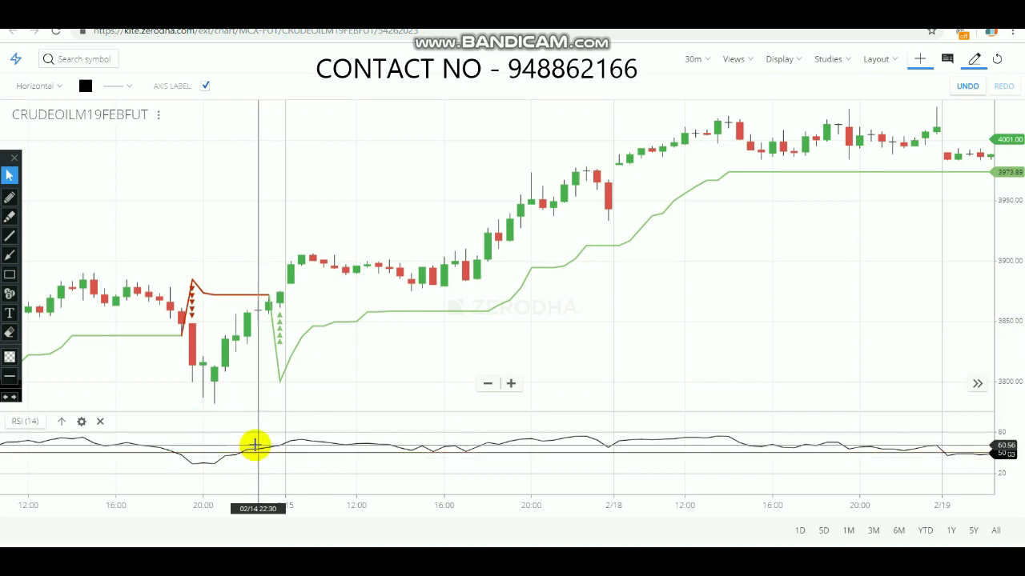
{"action": "left_click_drag", "start_coordinate": [259, 451], "coordinate": [244, 356]}
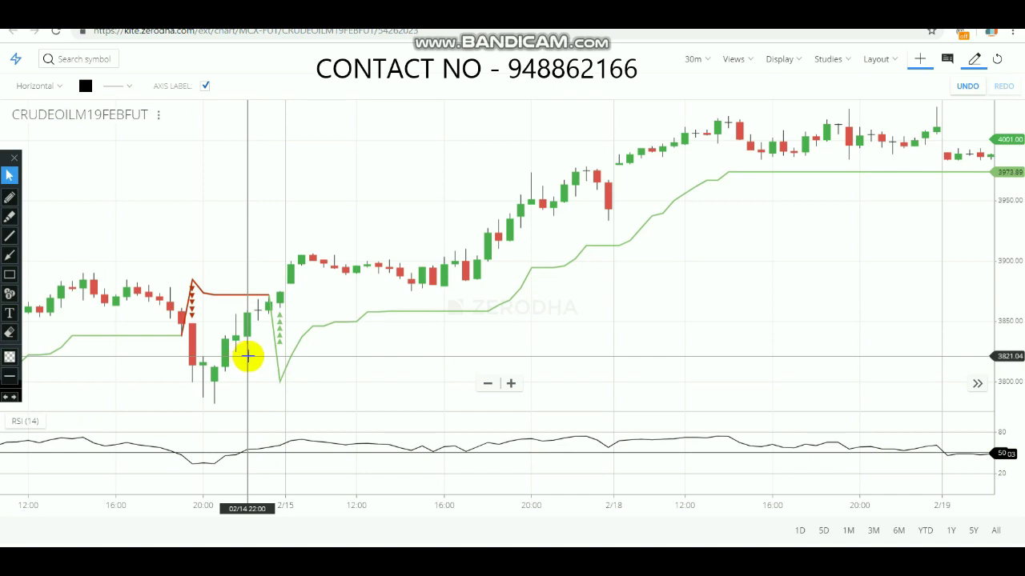
{"action": "left_click_drag", "start_coordinate": [253, 356], "coordinate": [259, 358]}
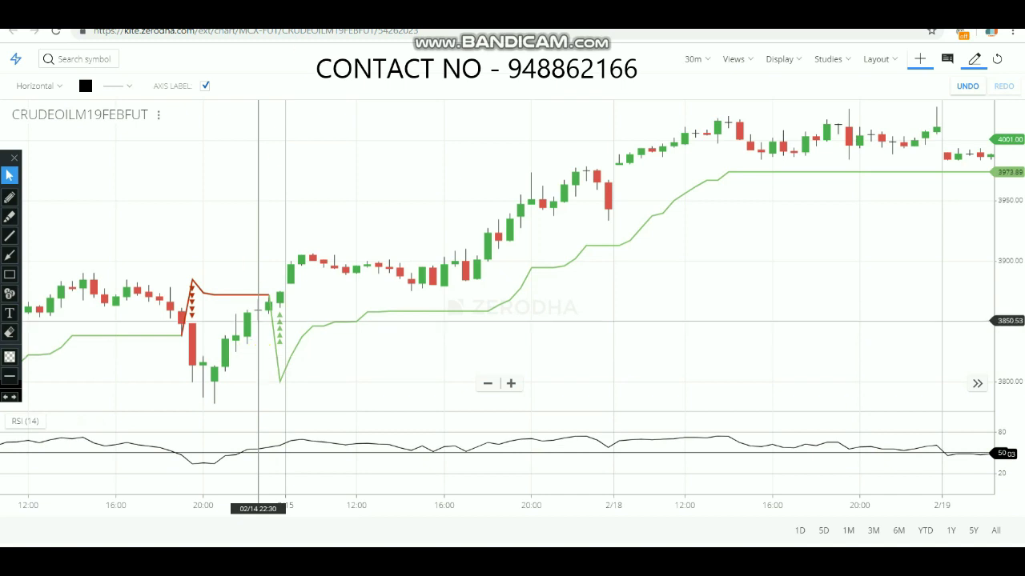
{"action": "key", "text": "1"}
{"action": "key", "text": "5"}
{"action": "key", "text": "Return"}
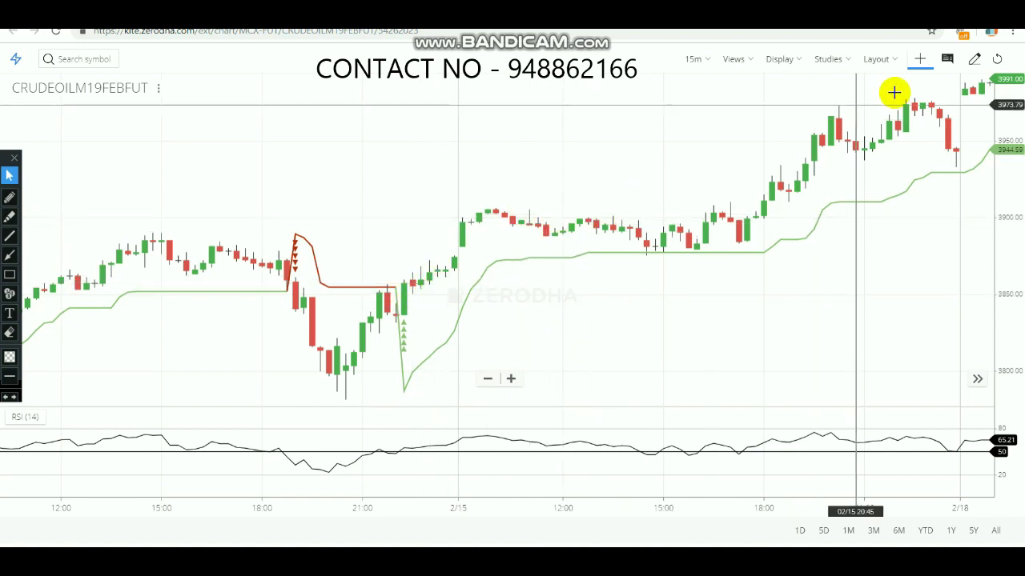
{"action": "left_click", "coordinate": [920, 58]}
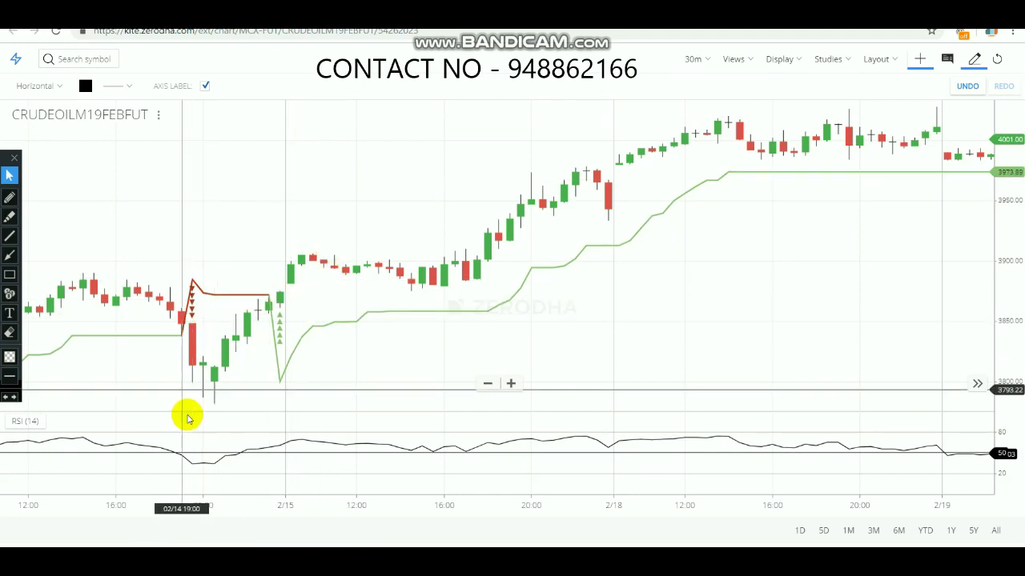
- Re-place the RSI pane's horizontal line and move it to the 50.03 level
{"action": "left_click", "coordinate": [145, 445]}
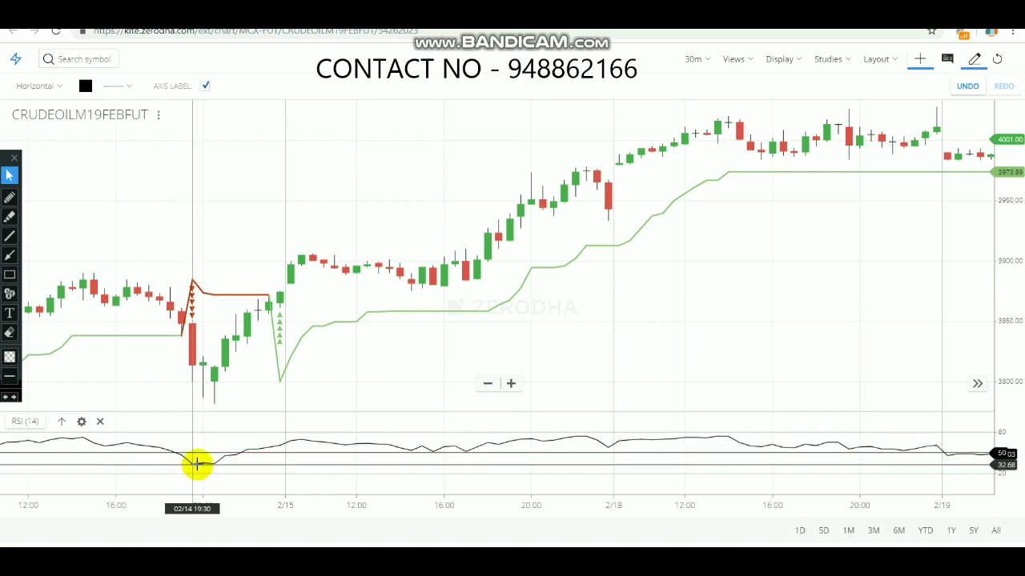
{"action": "left_click", "coordinate": [168, 451]}
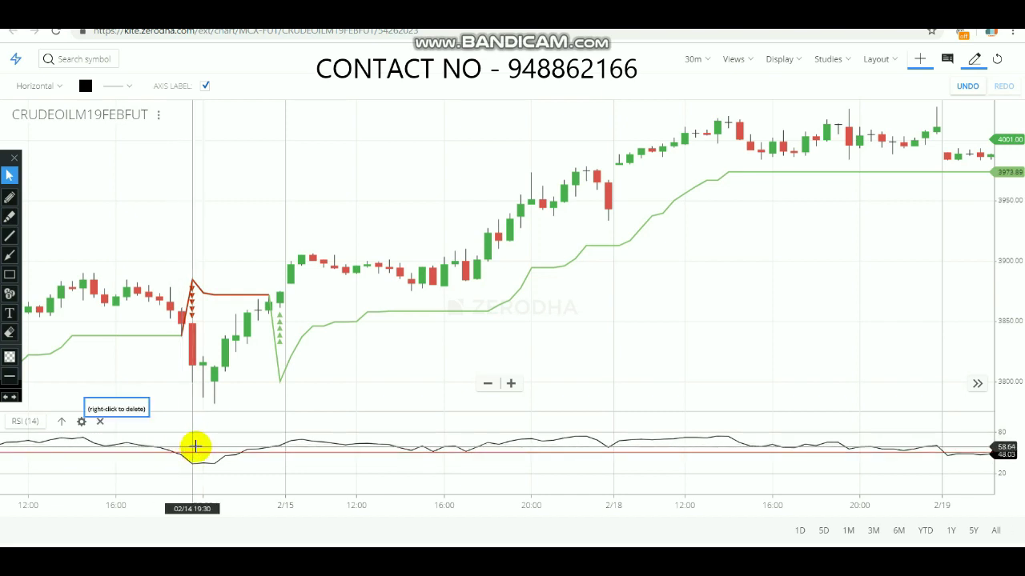
{"action": "left_click_drag", "start_coordinate": [156, 470], "coordinate": [187, 452]}
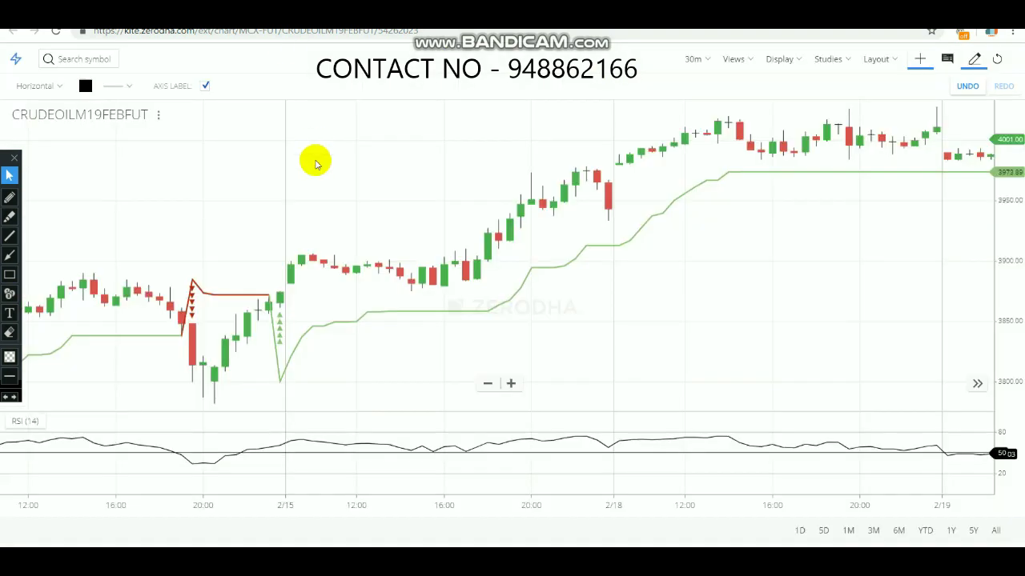
{"action": "left_click", "coordinate": [198, 361]}
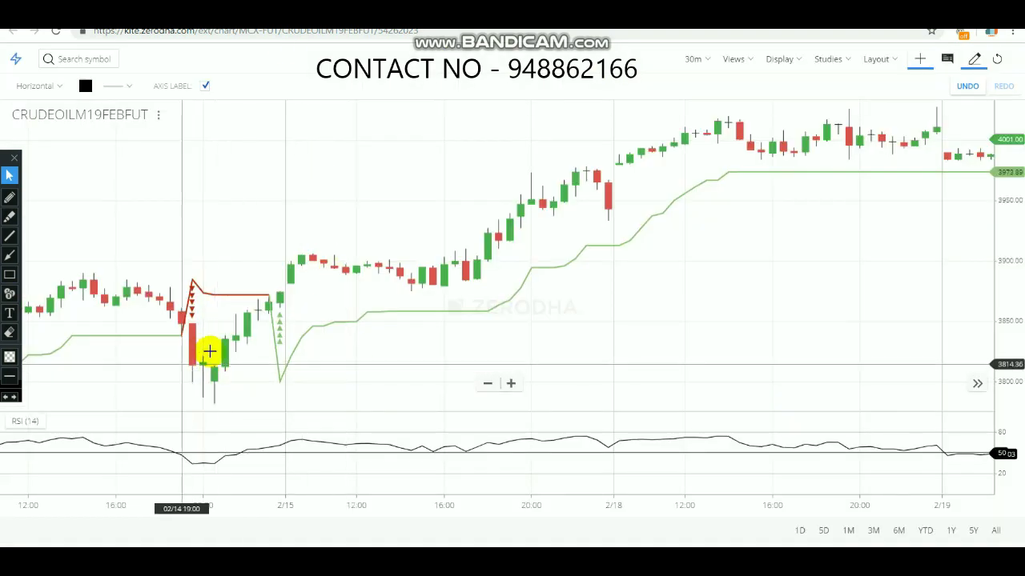